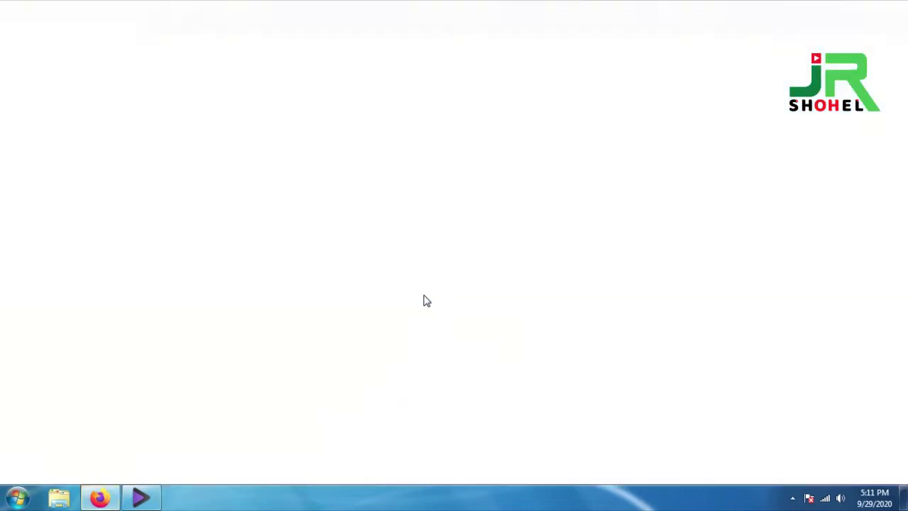
Open a private browsing window and go to google.com
left_click(6, 6)
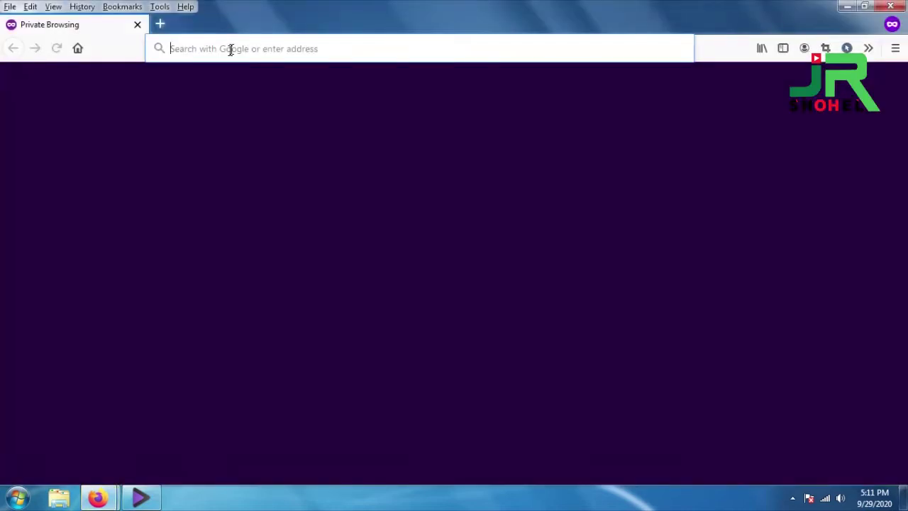
type("go")
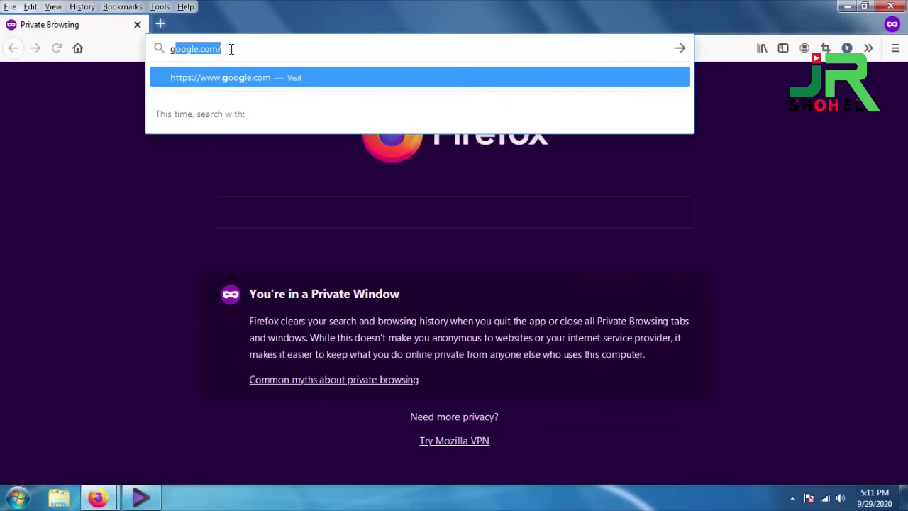
type("ogle")
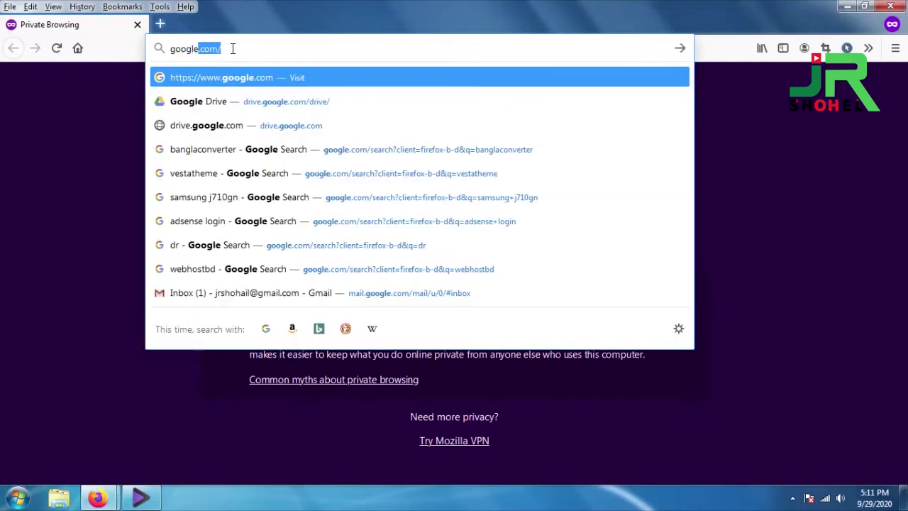
key("Return")
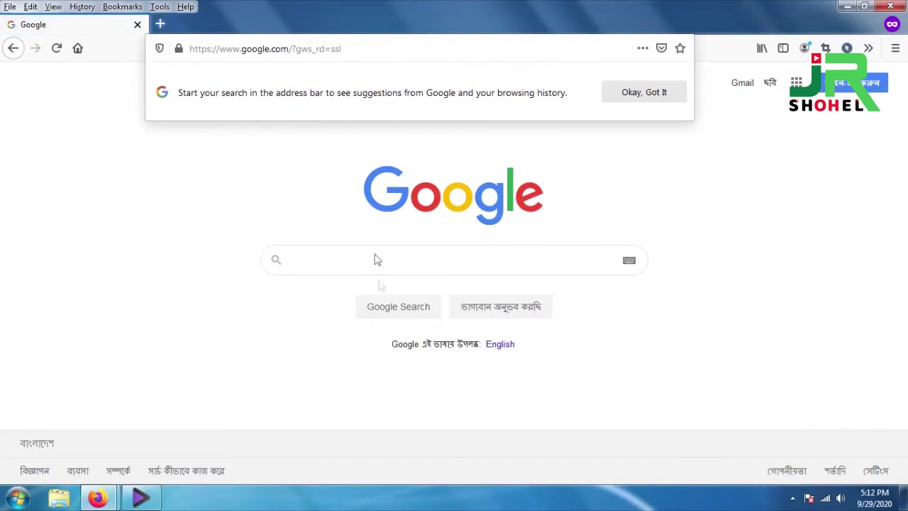
Search Google for "winrar 64"
left_click(350, 259)
type("winrar ")
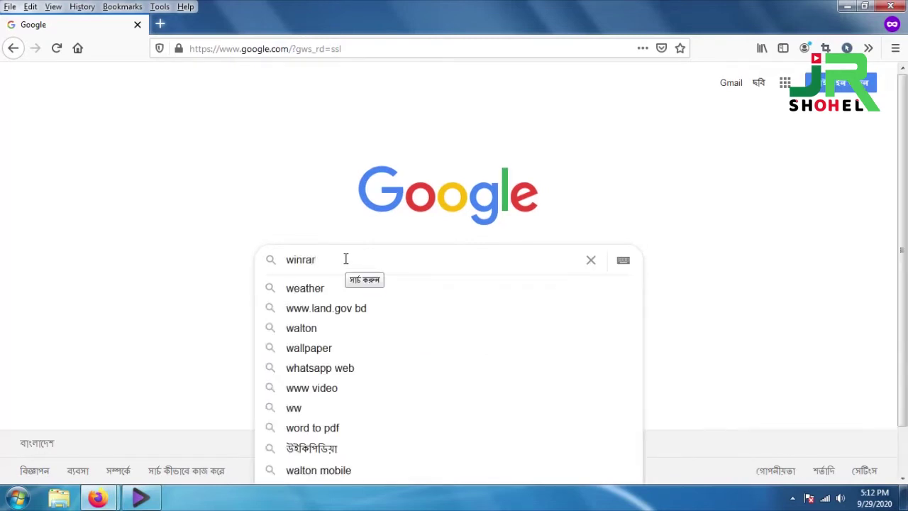
type("64")
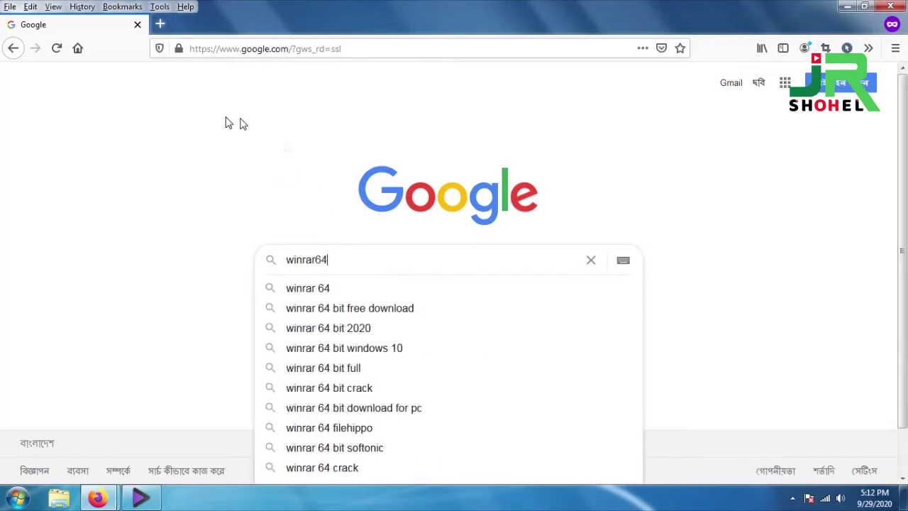
left_click(323, 290)
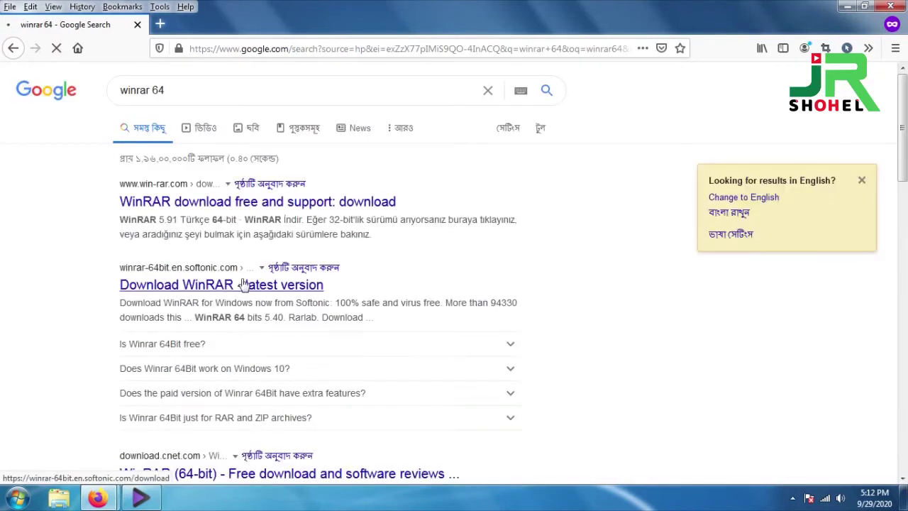
Download the 64-bit WinRAR 5.91 installer, winrar-x64-591.exe, from RARLAB's download page and minimize the browser windows
scroll(213, 206, "down", 5)
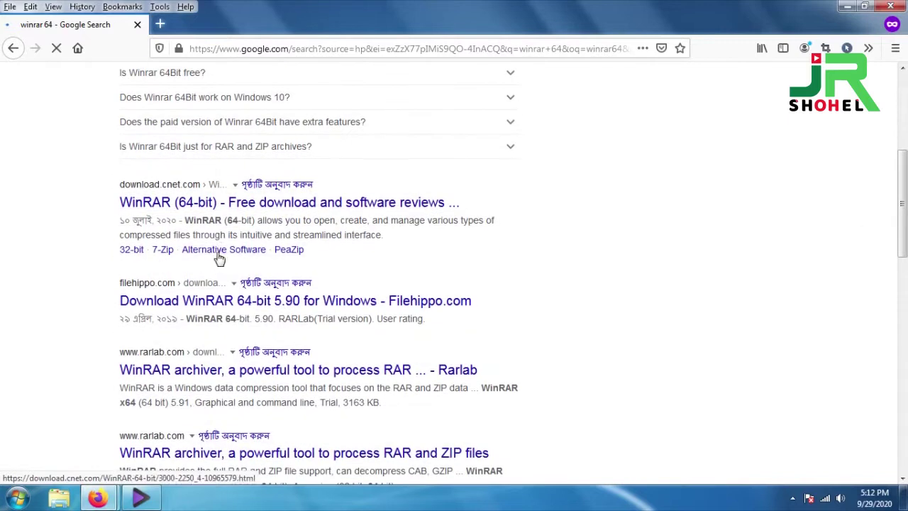
scroll(224, 267, "down", 3)
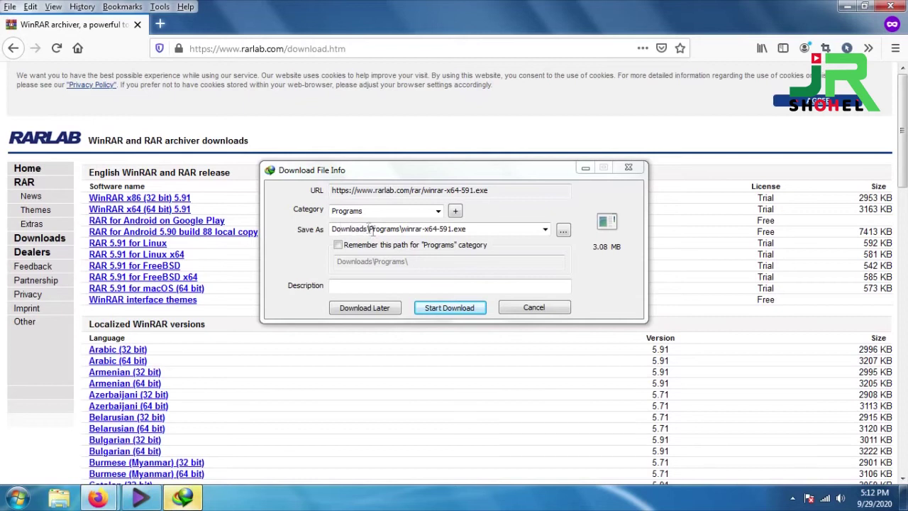
left_click(466, 306)
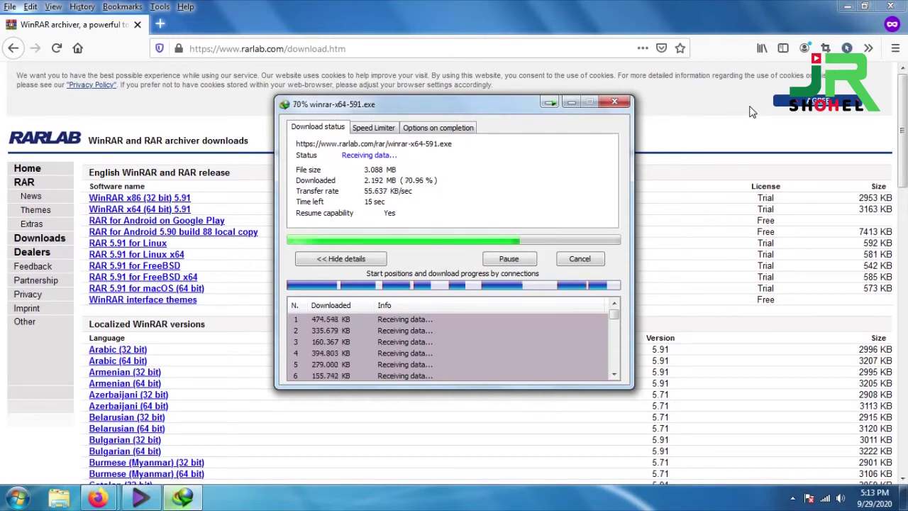
left_click(848, 6)
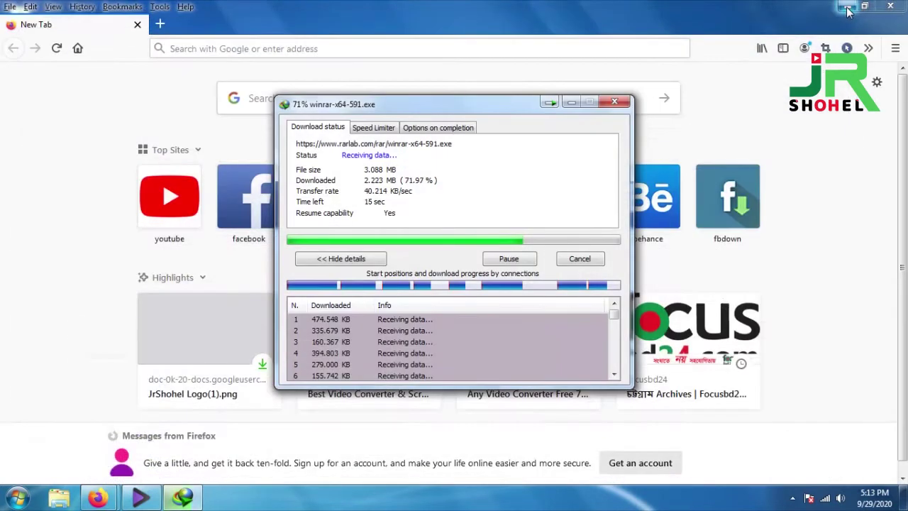
left_click(847, 6)
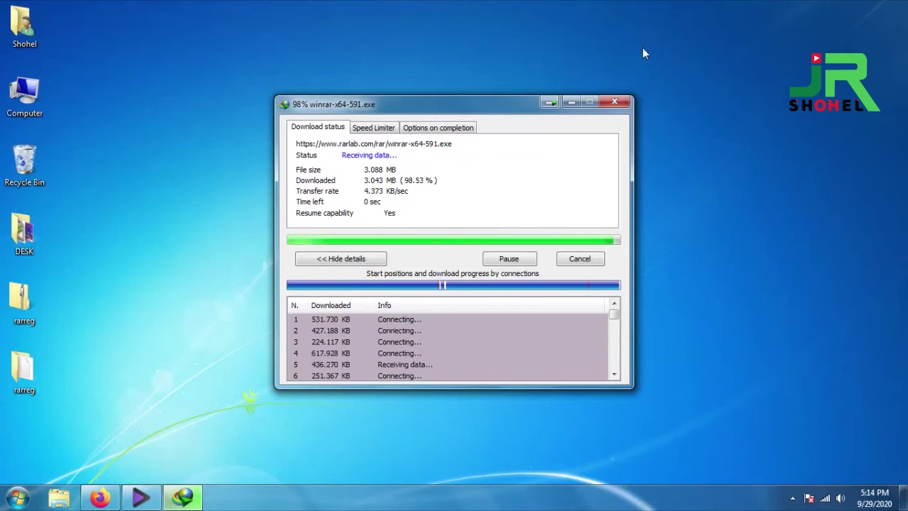
Copy the winrar-x64-591 installer from the Downloads\Programs folder to the Desktop
right_click(234, 61)
left_click(275, 102)
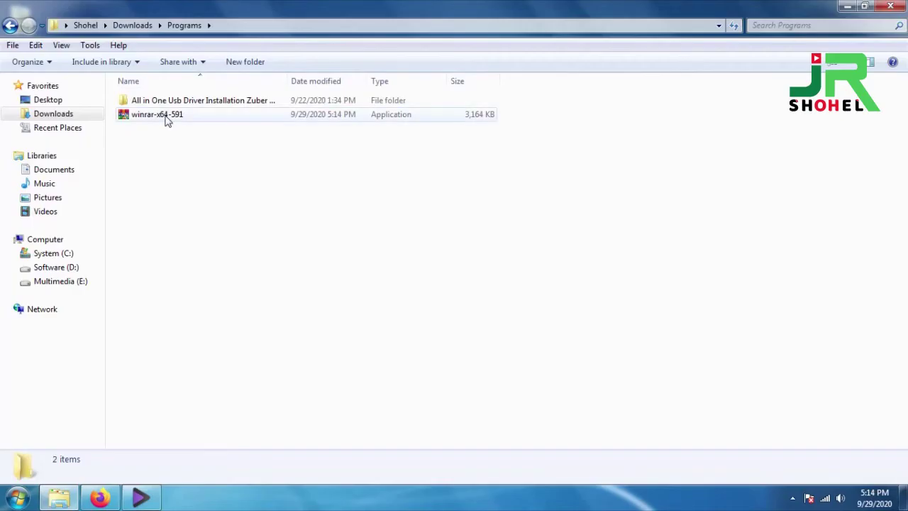
right_click(164, 119)
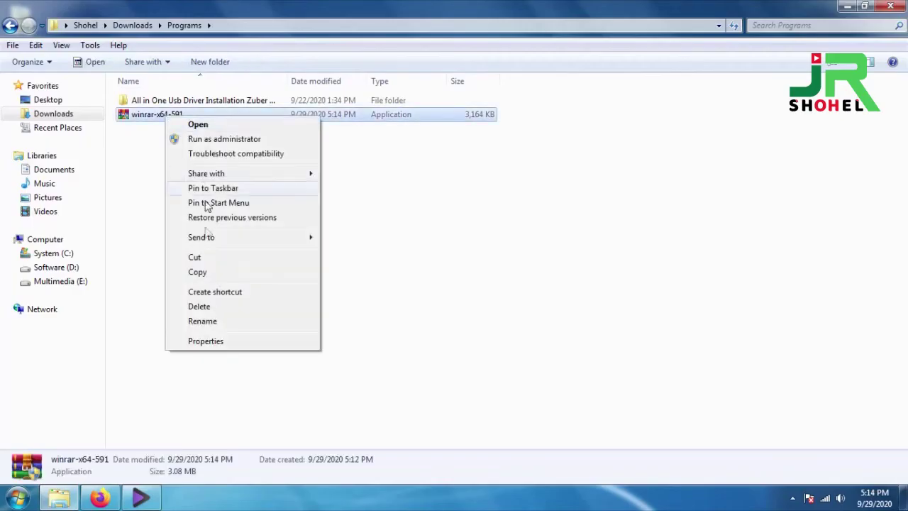
left_click(221, 276)
left_click(57, 104)
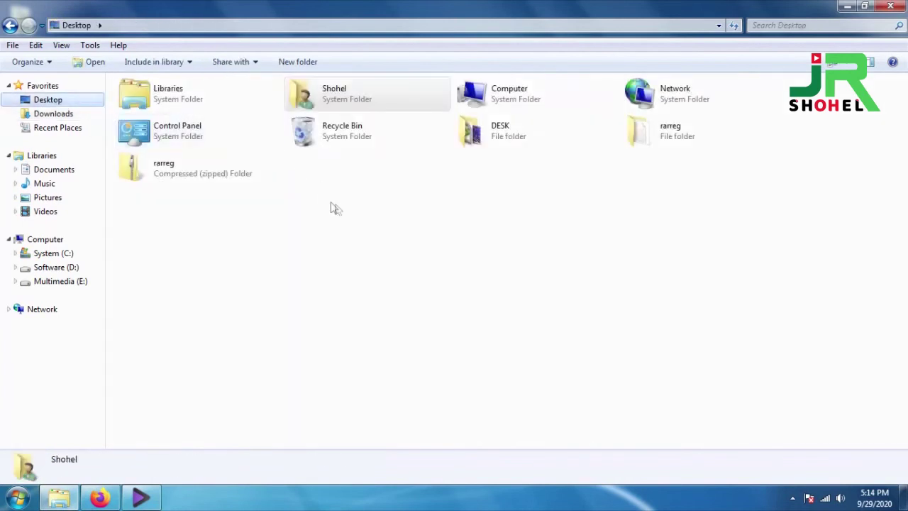
right_click(336, 203)
left_click(398, 277)
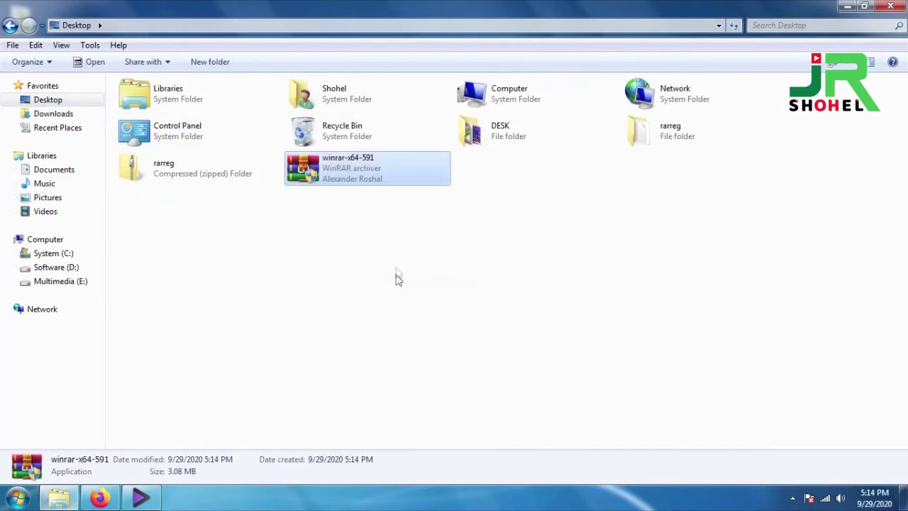
Run the winrar-x64-591 installer from the Desktop and install WinRAR to C:\Program Files\WinRAR with the default setup options
right_click(321, 164)
left_click(342, 172)
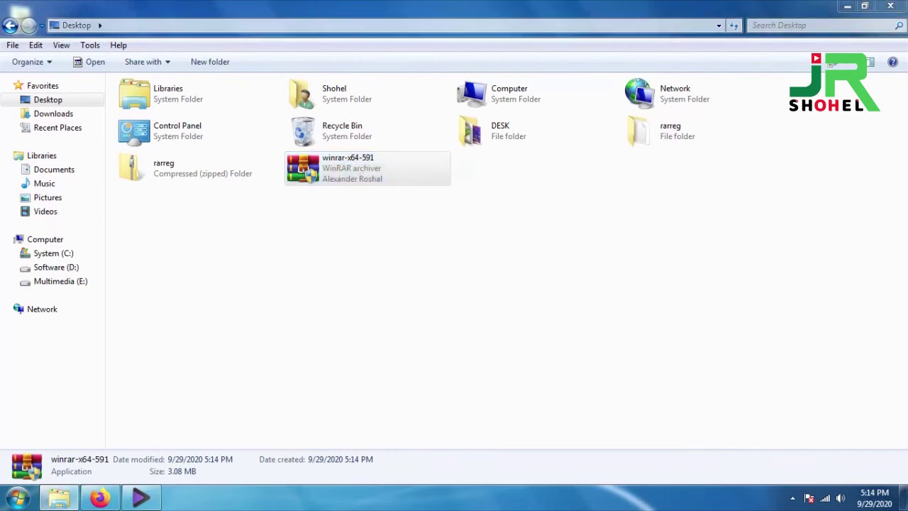
left_click(890, 6)
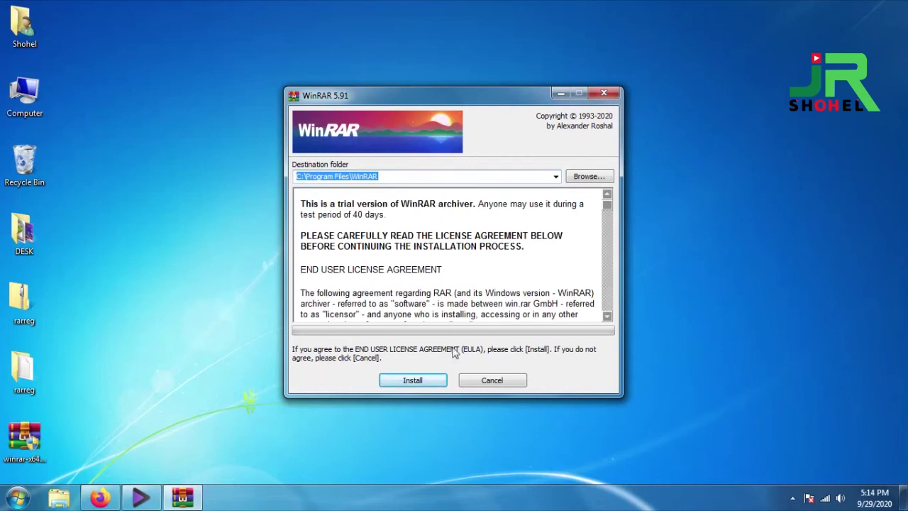
left_click(429, 381)
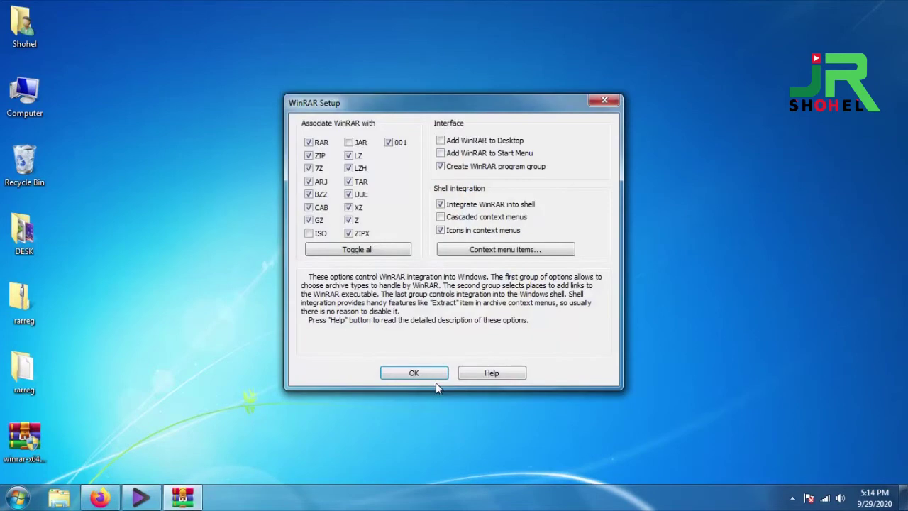
left_click(423, 374)
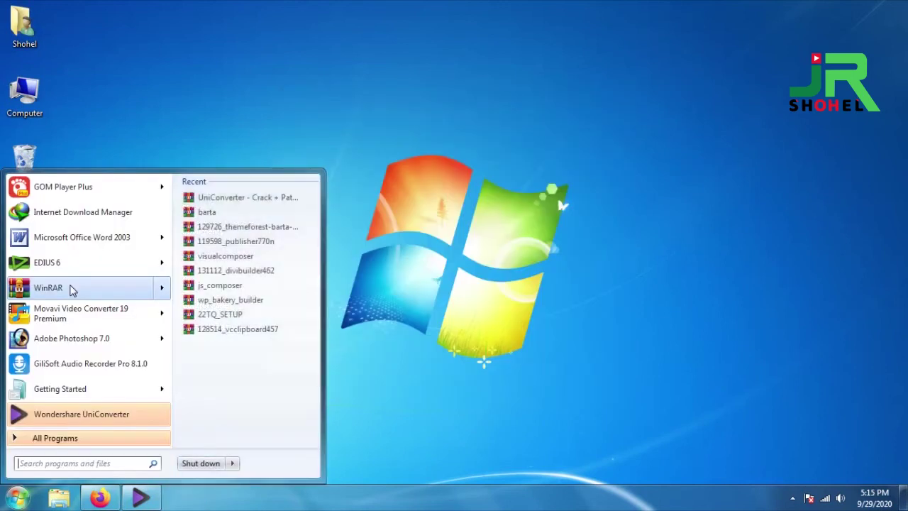
Launch WinRAR, dismiss the first-use notification, check the license status in About WinRAR, and close the program
left_click(71, 288)
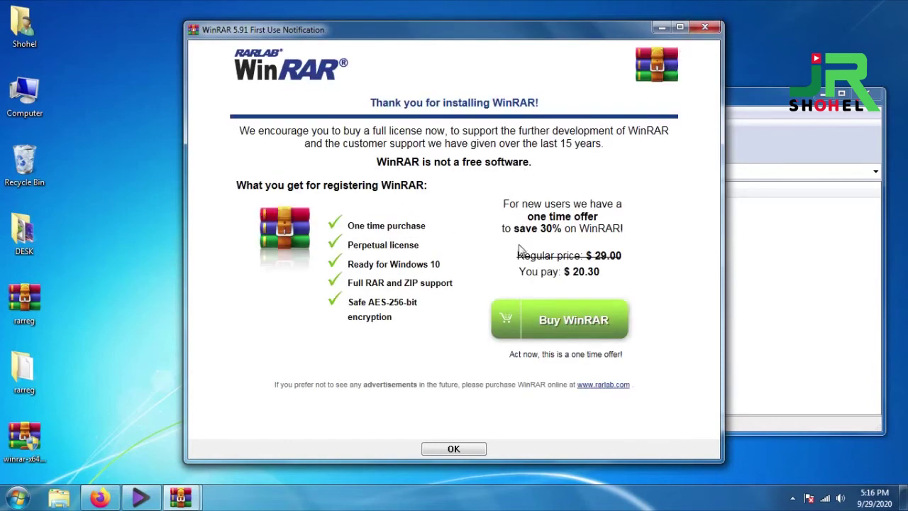
left_click(704, 27)
left_click(401, 113)
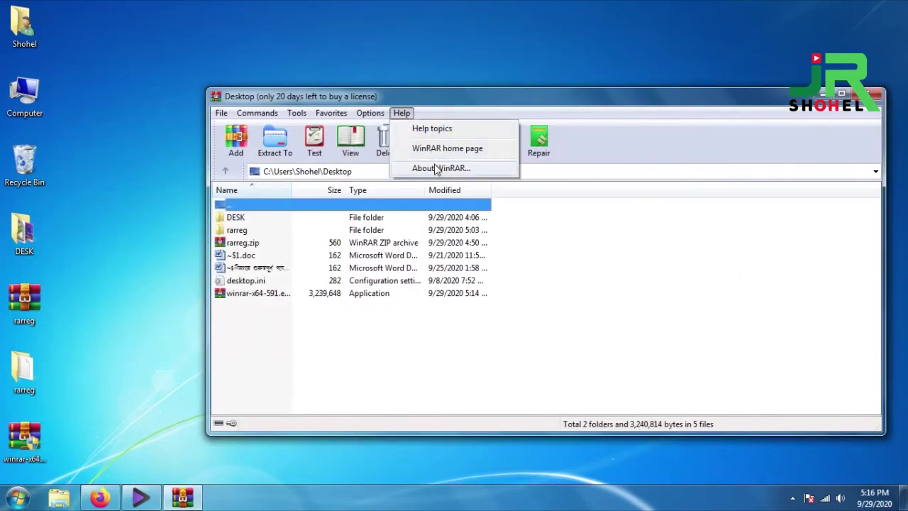
left_click(435, 168)
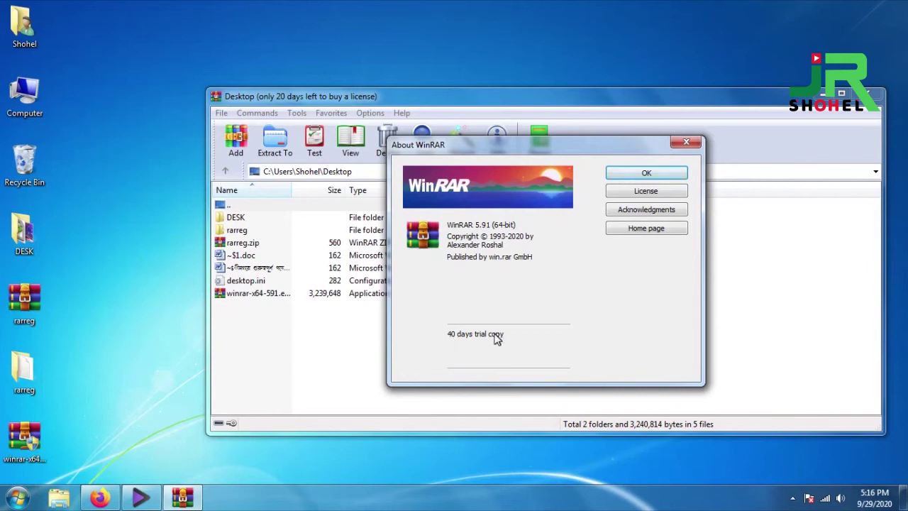
left_click(649, 176)
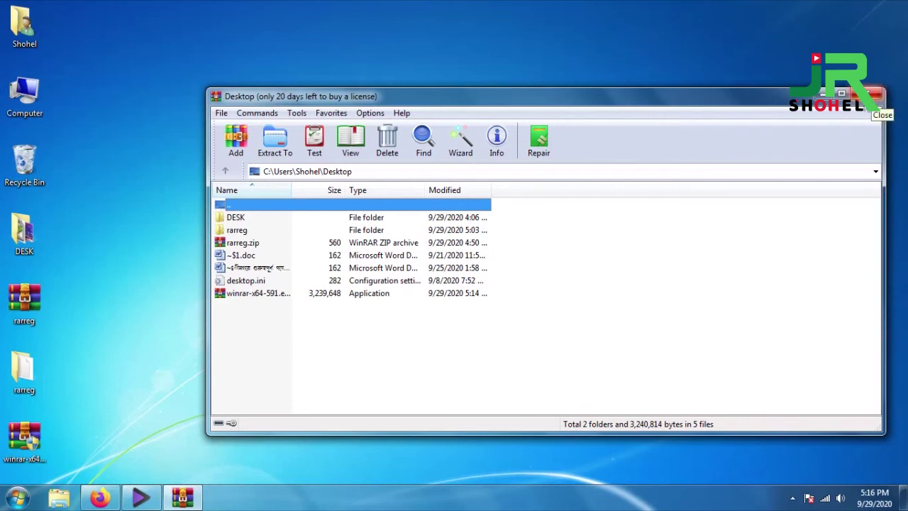
left_click(872, 94)
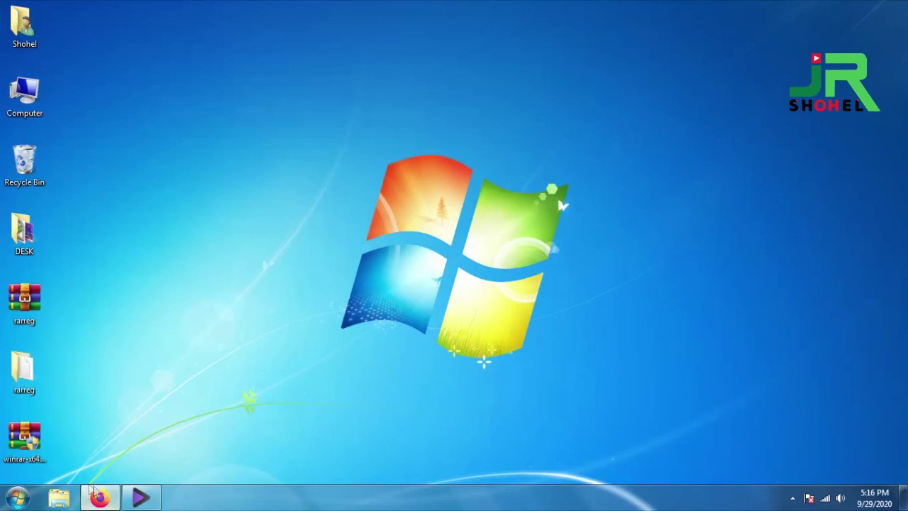
Extract the rarreg archive on the desktop into the rarreg folder, replacing existing files and entering the archive password
right_click(30, 298)
left_click(21, 361)
right_click(22, 360)
right_click(10, 298)
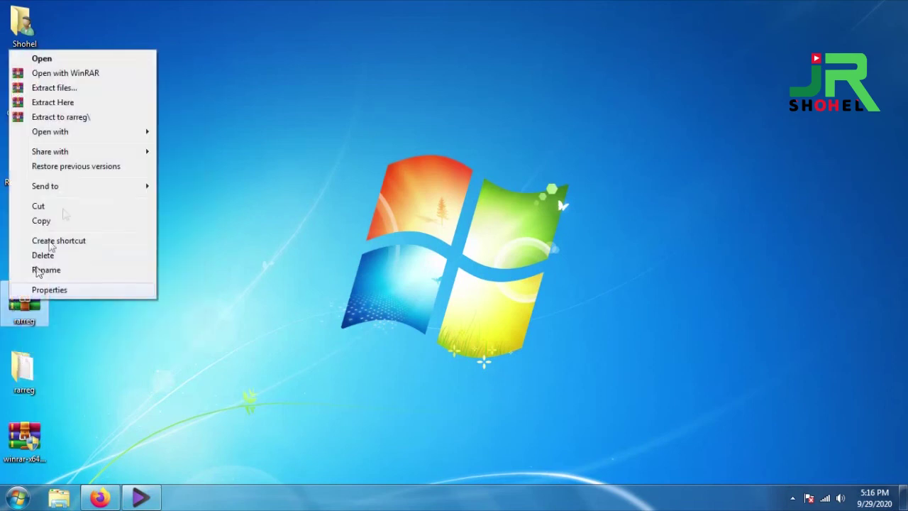
left_click(89, 117)
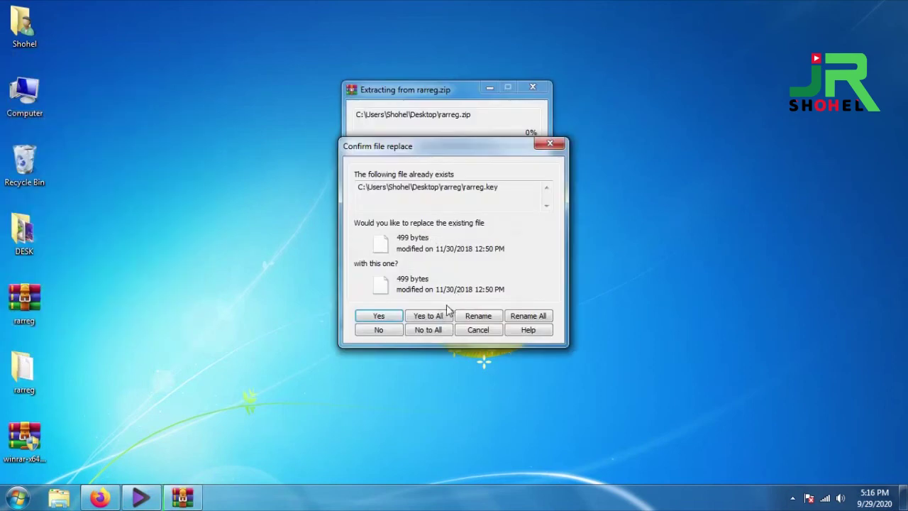
left_click(444, 315)
type("1")
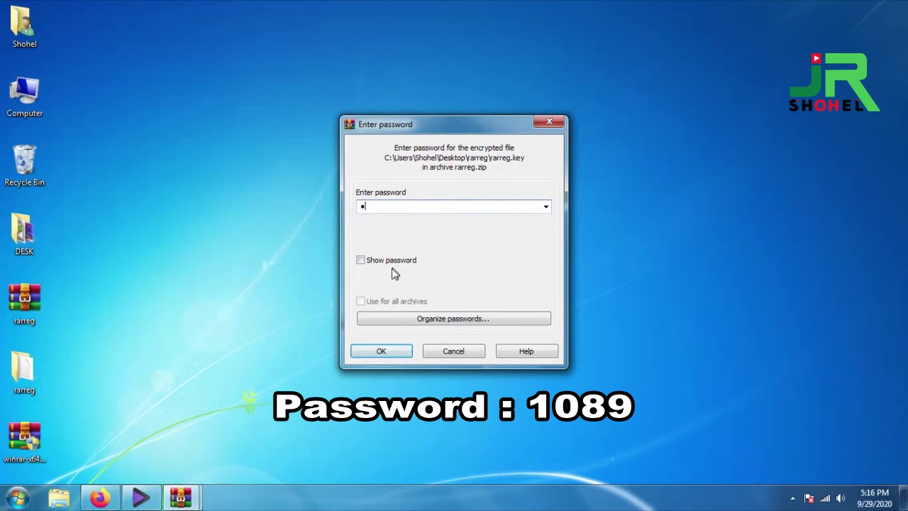
left_click(392, 262)
left_click(393, 352)
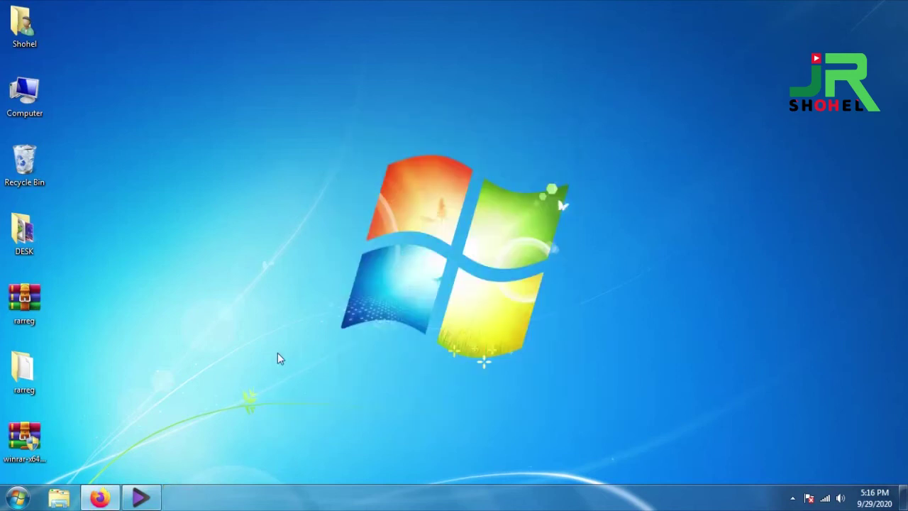
Open the extracted rarreg folder on the desktop and copy the rarreg.key file
right_click(24, 370)
left_click(120, 106)
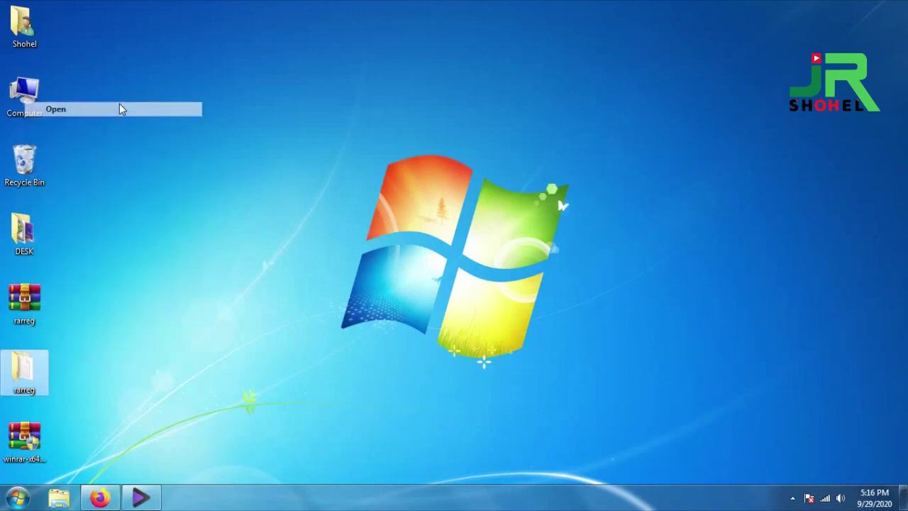
right_click(135, 100)
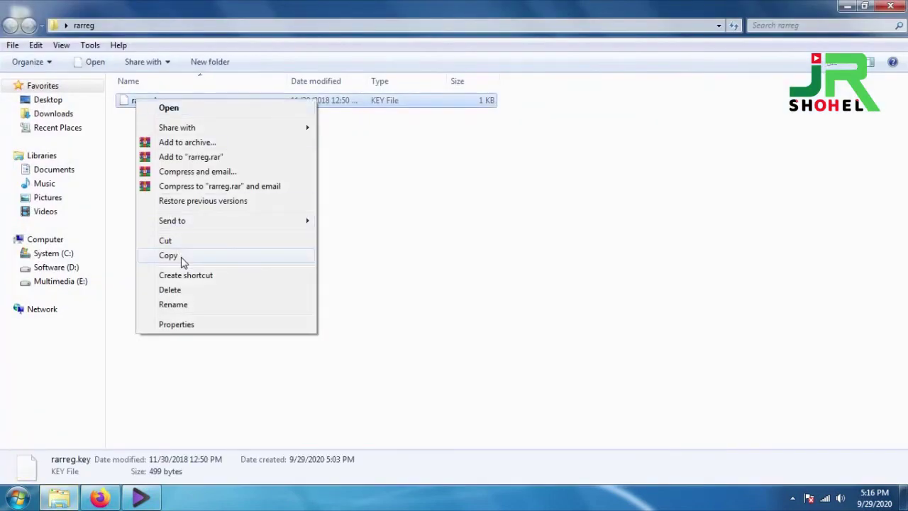
left_click(181, 257)
Paste rarreg.key into C:\Program Files\WinRAR and close the folder window
left_click(71, 255)
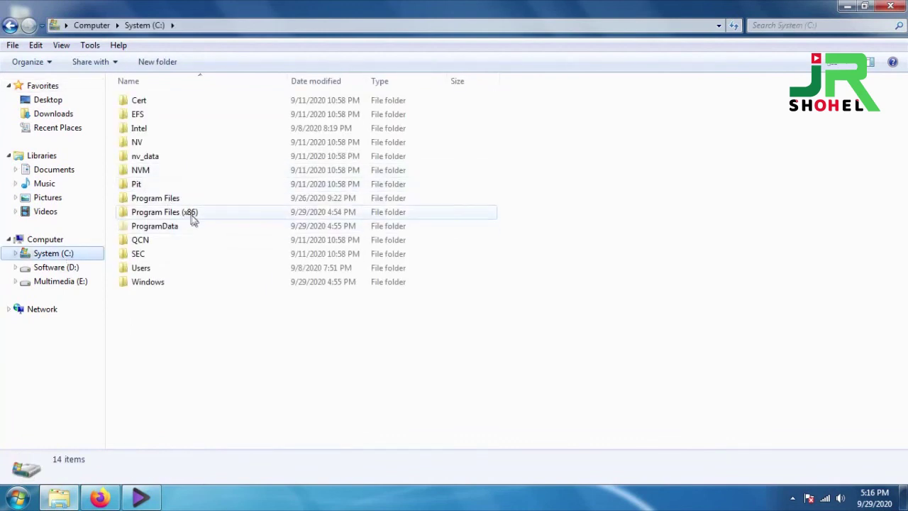
double_click(176, 198)
double_click(162, 379)
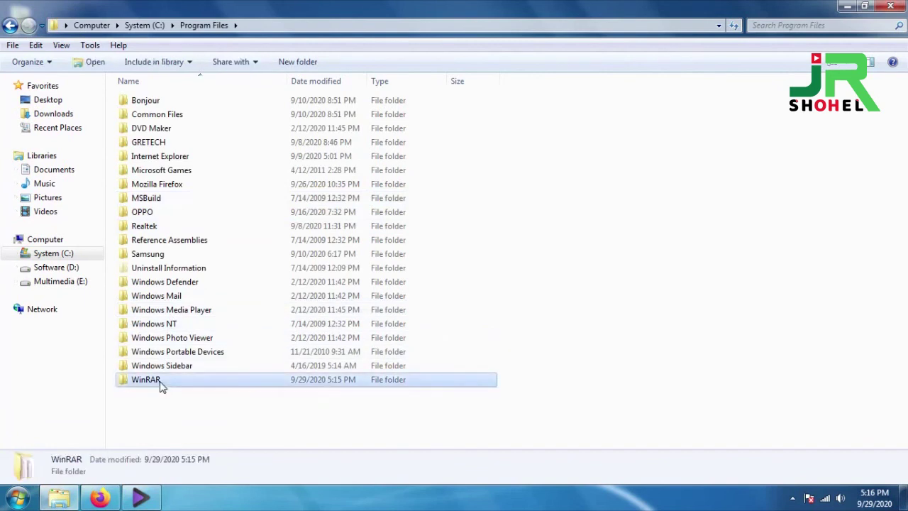
right_click(615, 210)
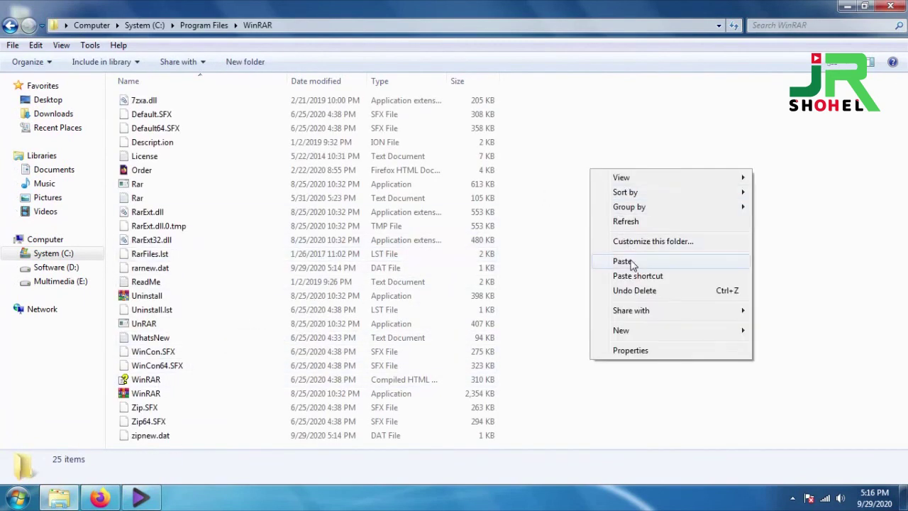
left_click(621, 259)
left_click(438, 302)
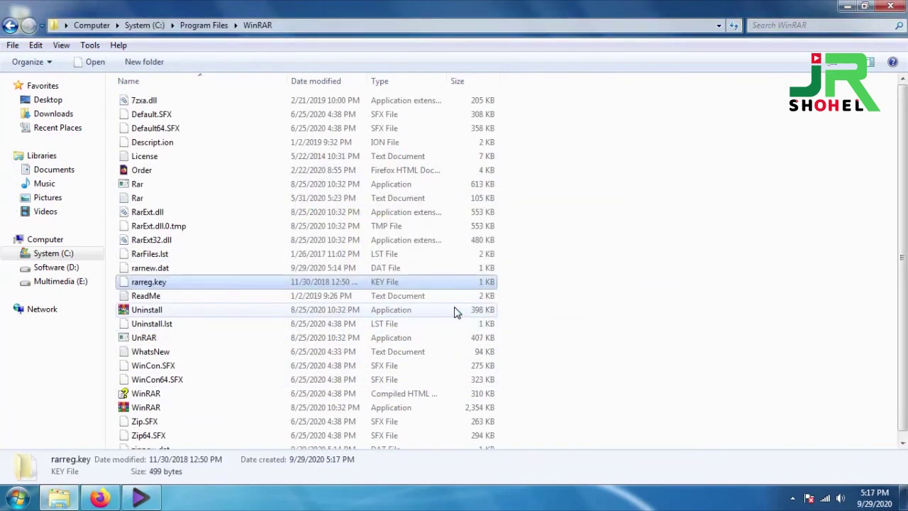
left_click(890, 6)
Relaunch WinRAR and check its registration status in About WinRAR
left_click(18, 497)
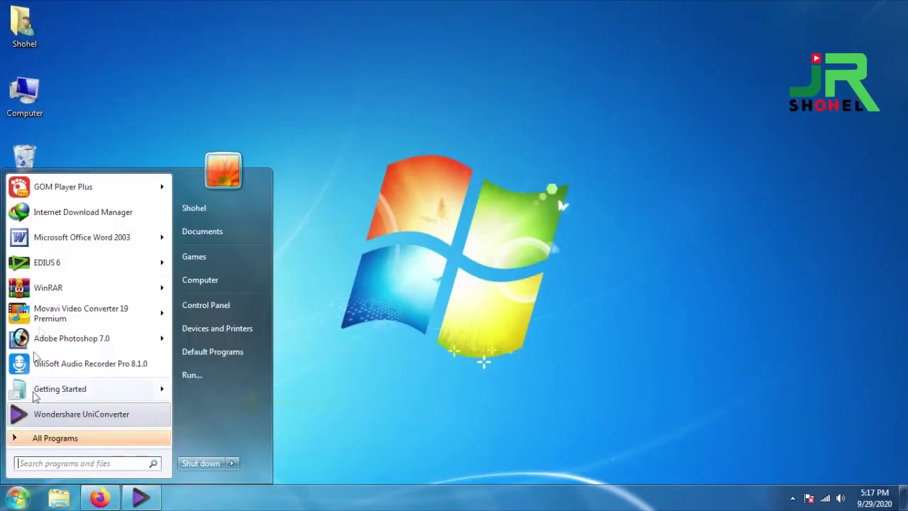
left_click(47, 287)
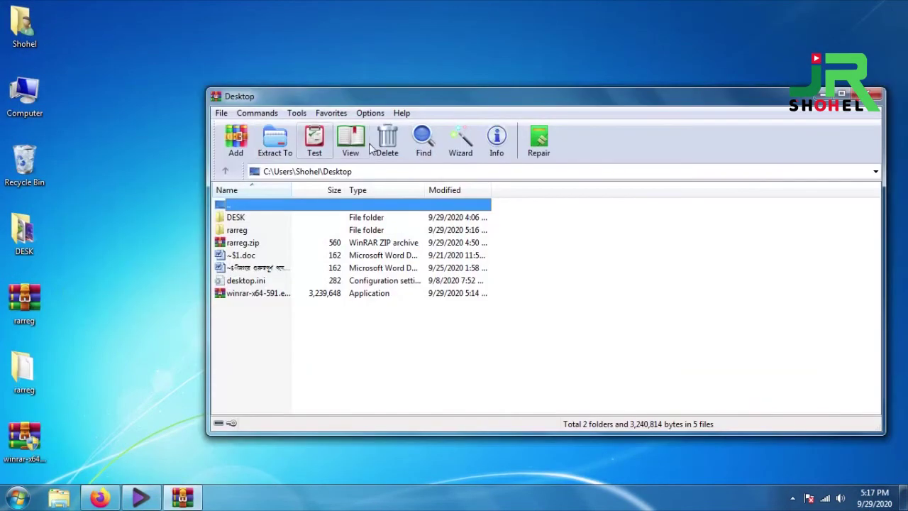
left_click(401, 112)
left_click(426, 169)
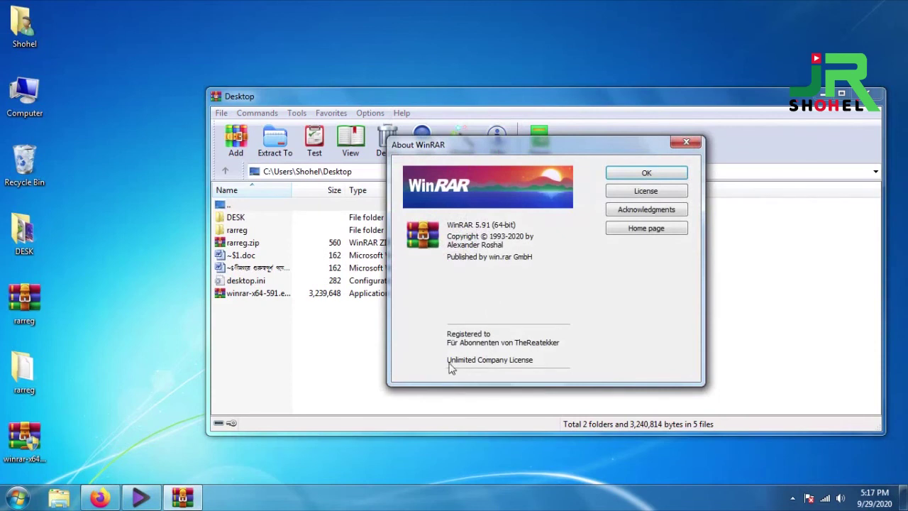